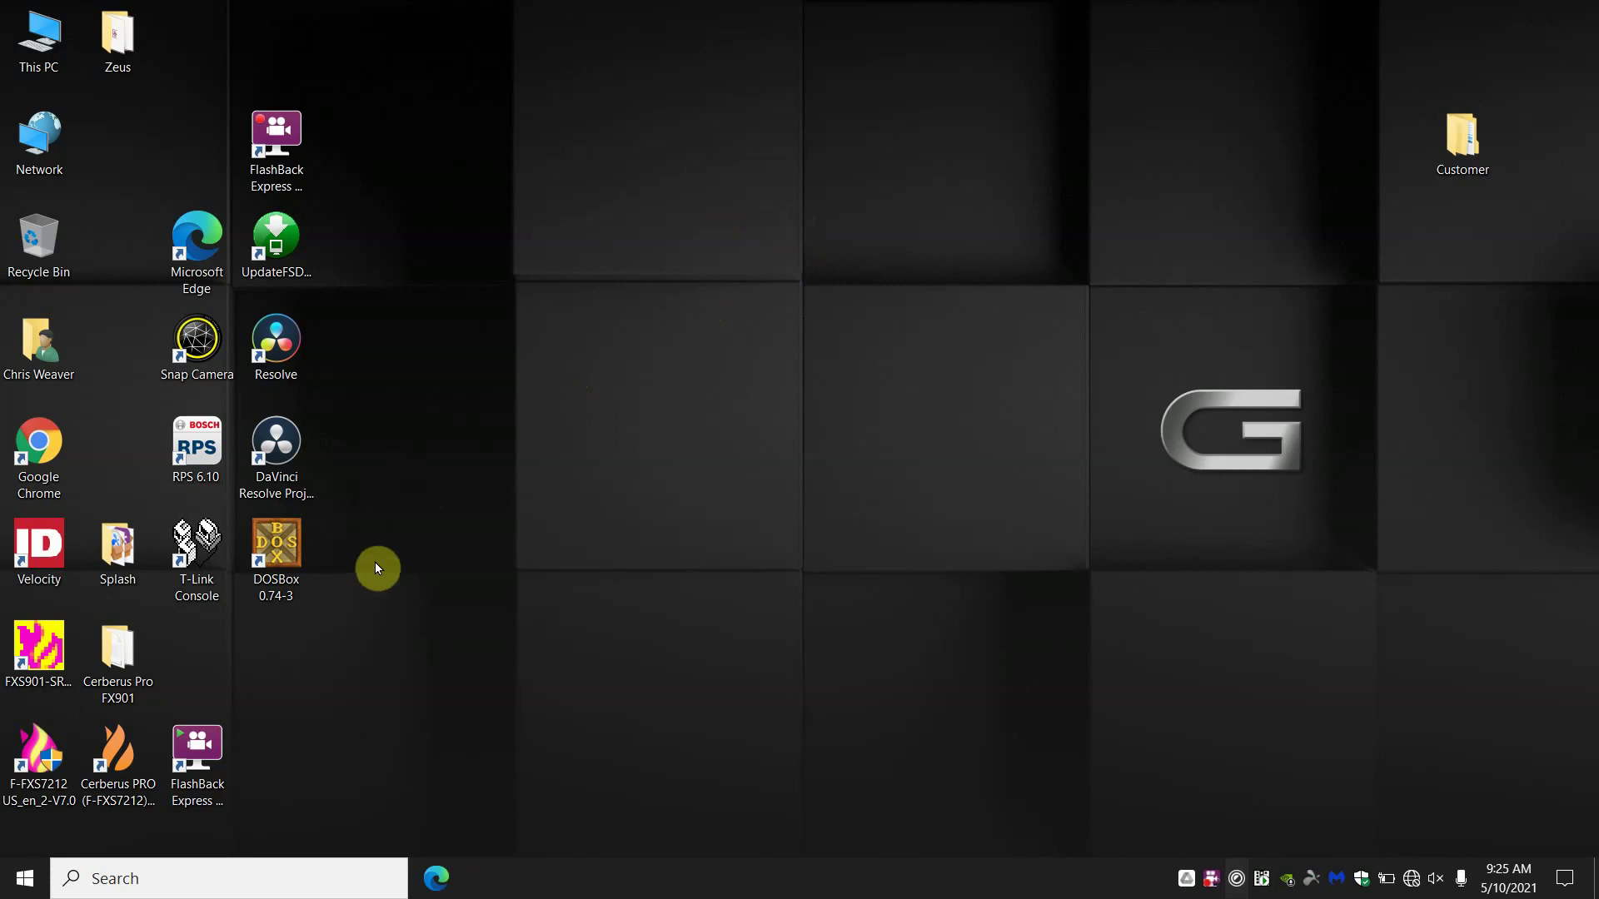
Search Windows for 'ethernet settings' and open the Ethernet settings result
left_click(206, 871)
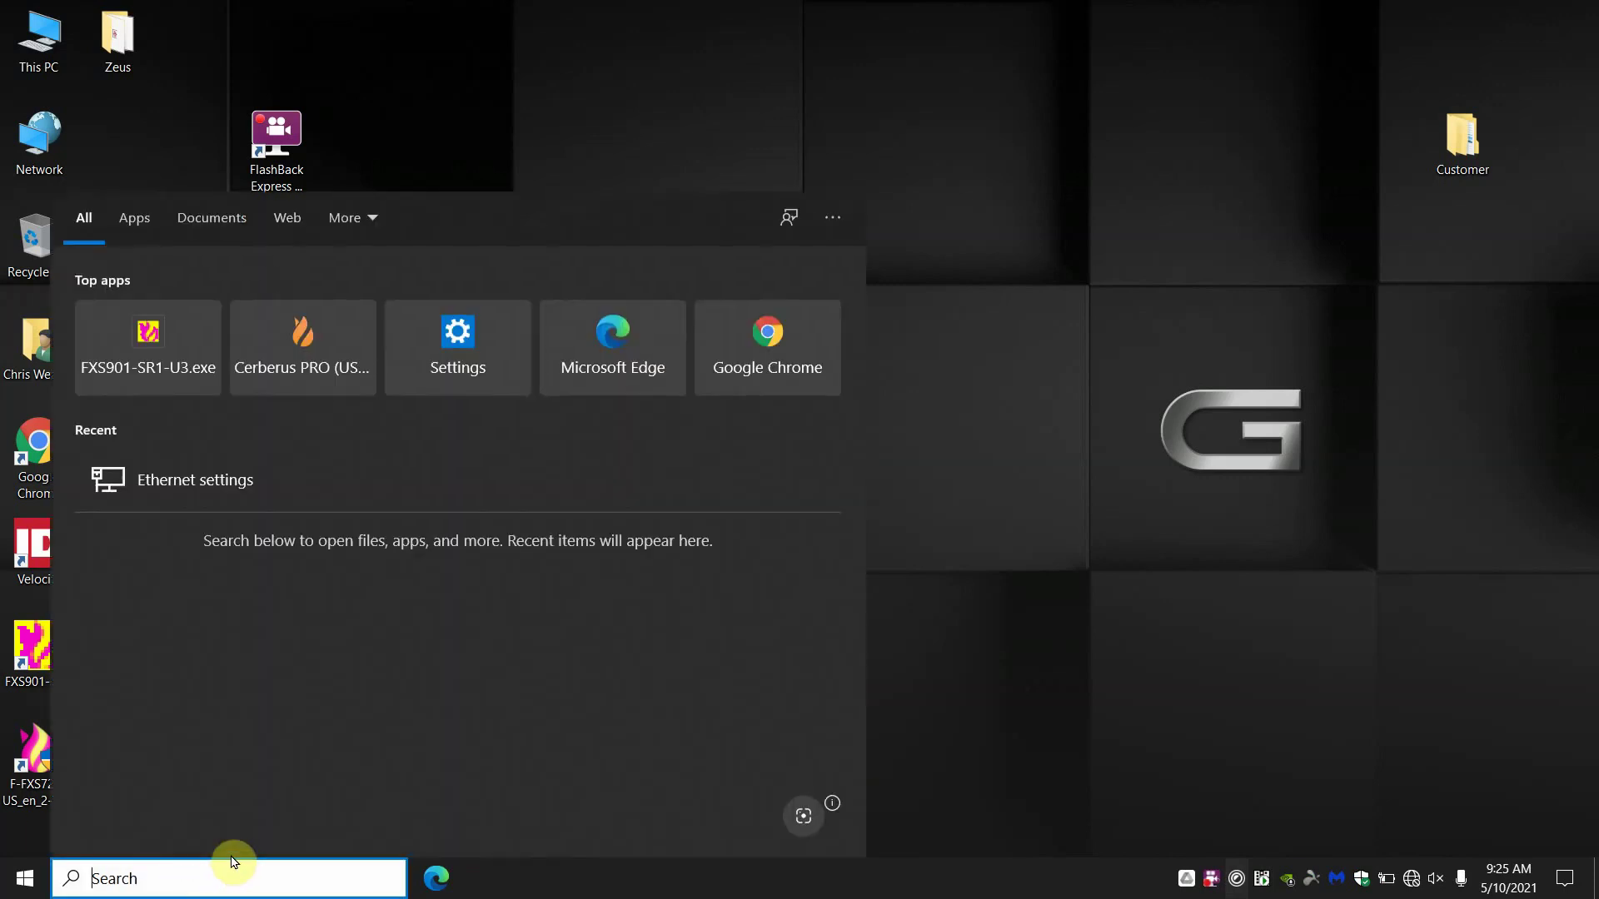
type("ethernet settings")
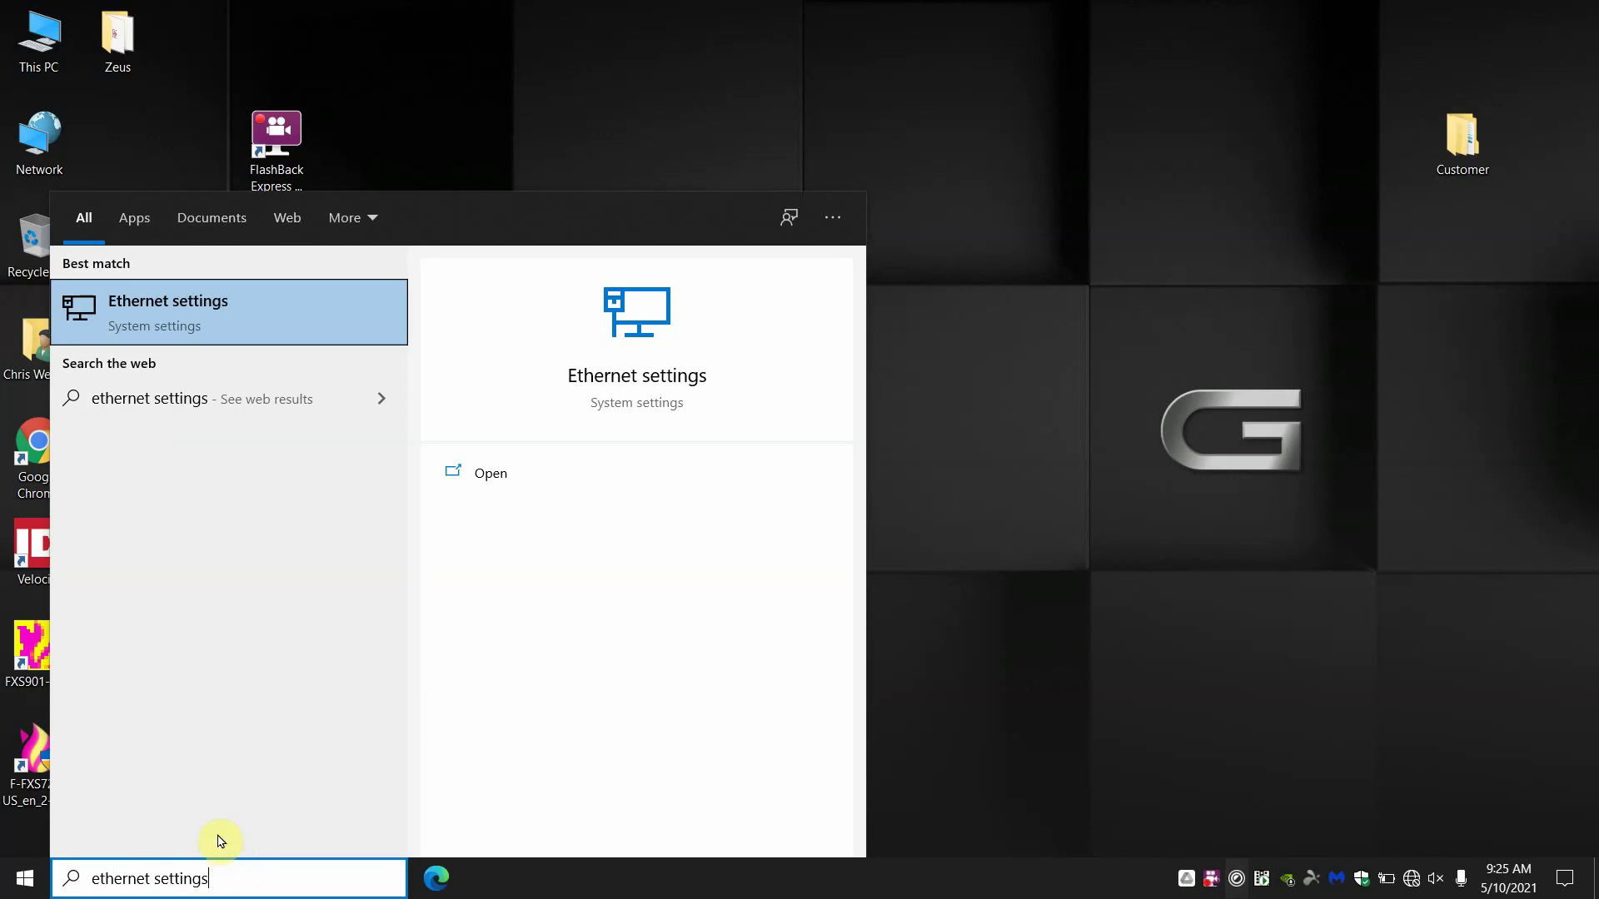
left_click(174, 318)
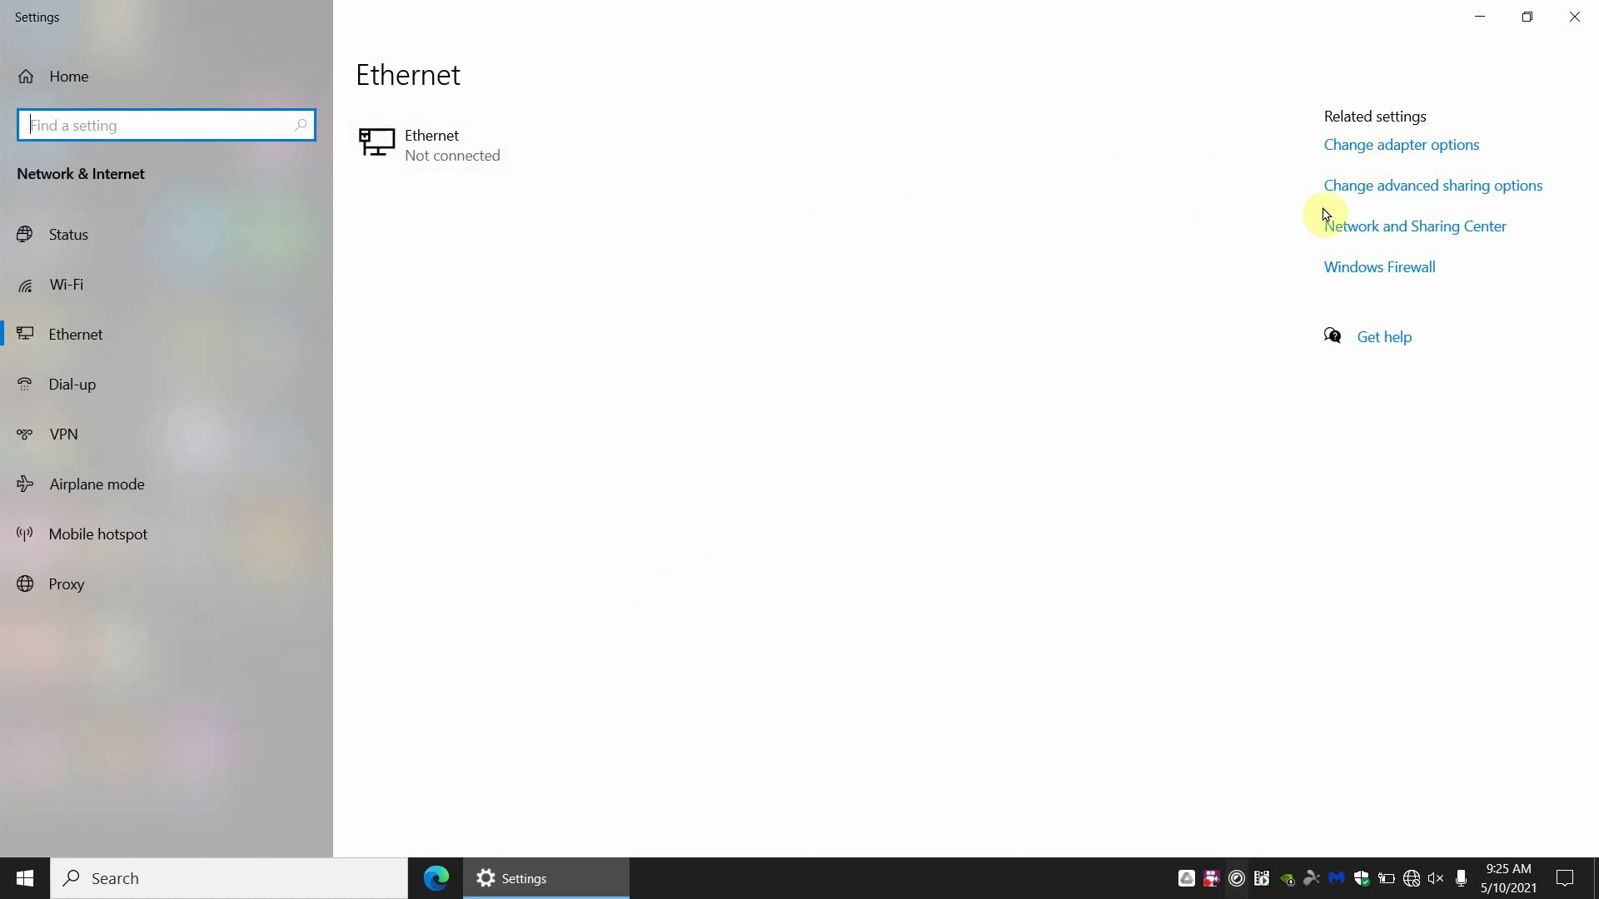
Open Change adapter options and select the Ethernet adapter in Network Connections
left_click(1371, 156)
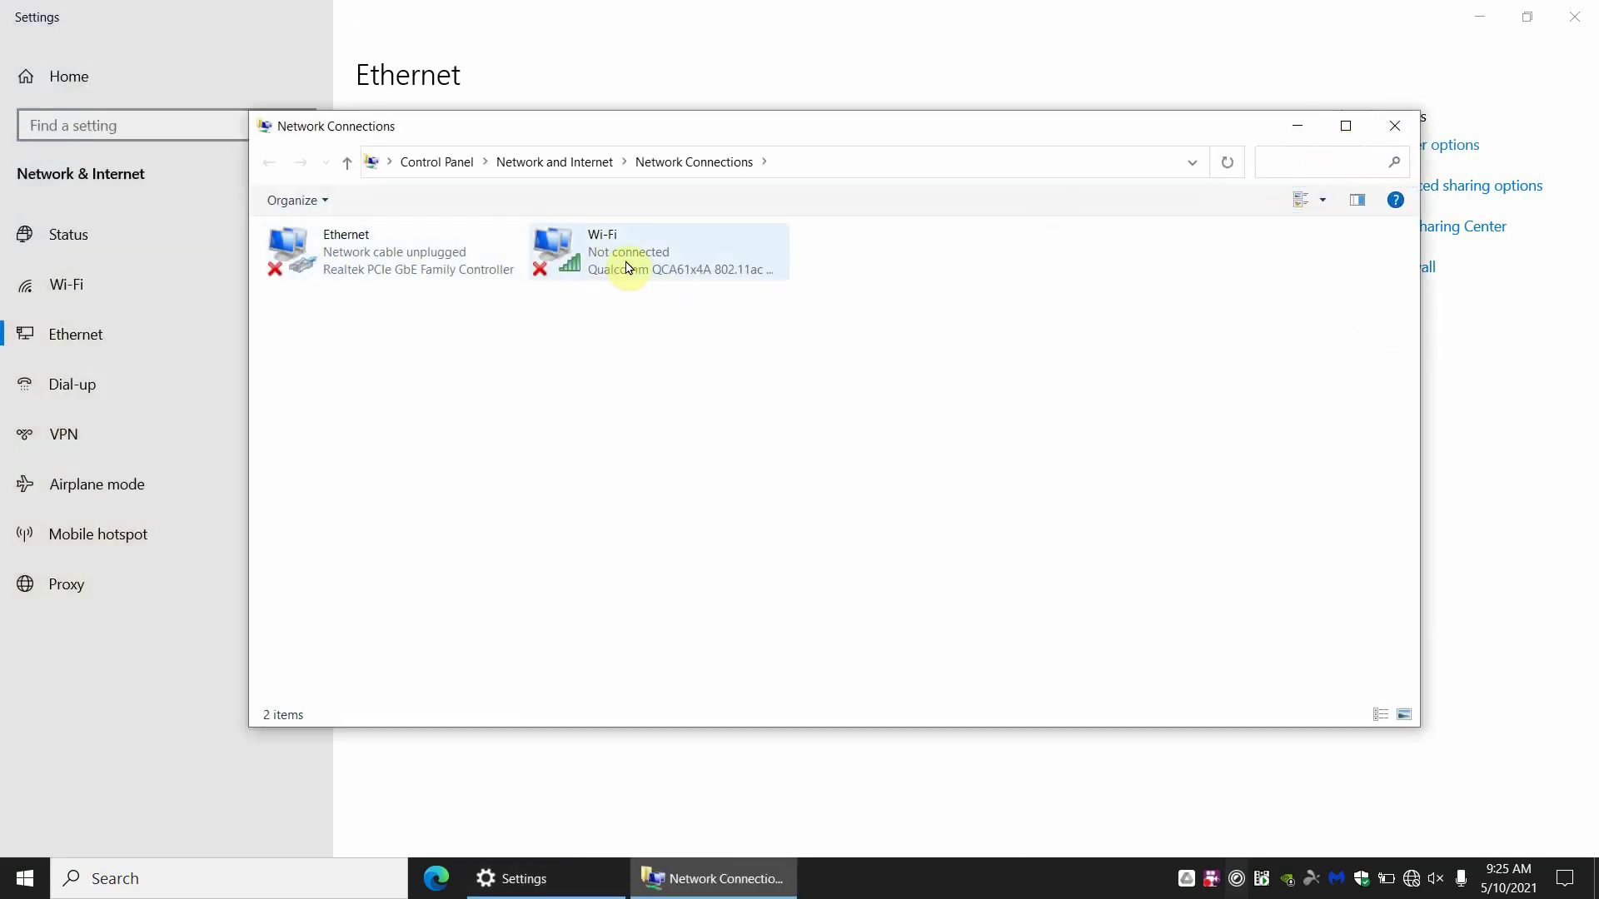
left_click(382, 268)
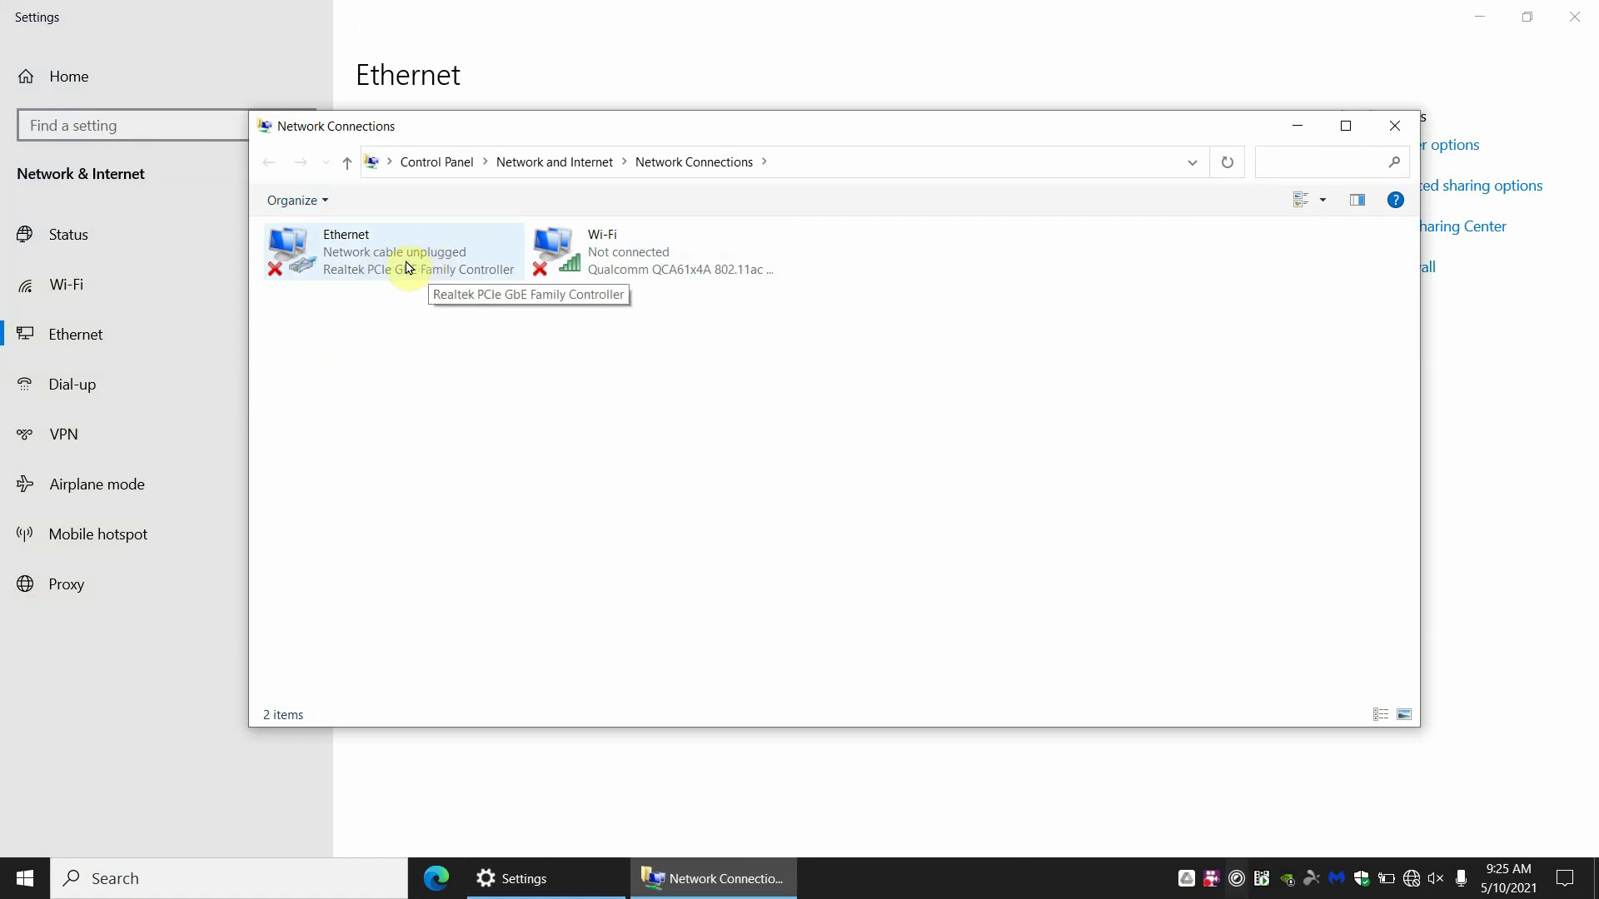
left_click(589, 266)
left_click(355, 265)
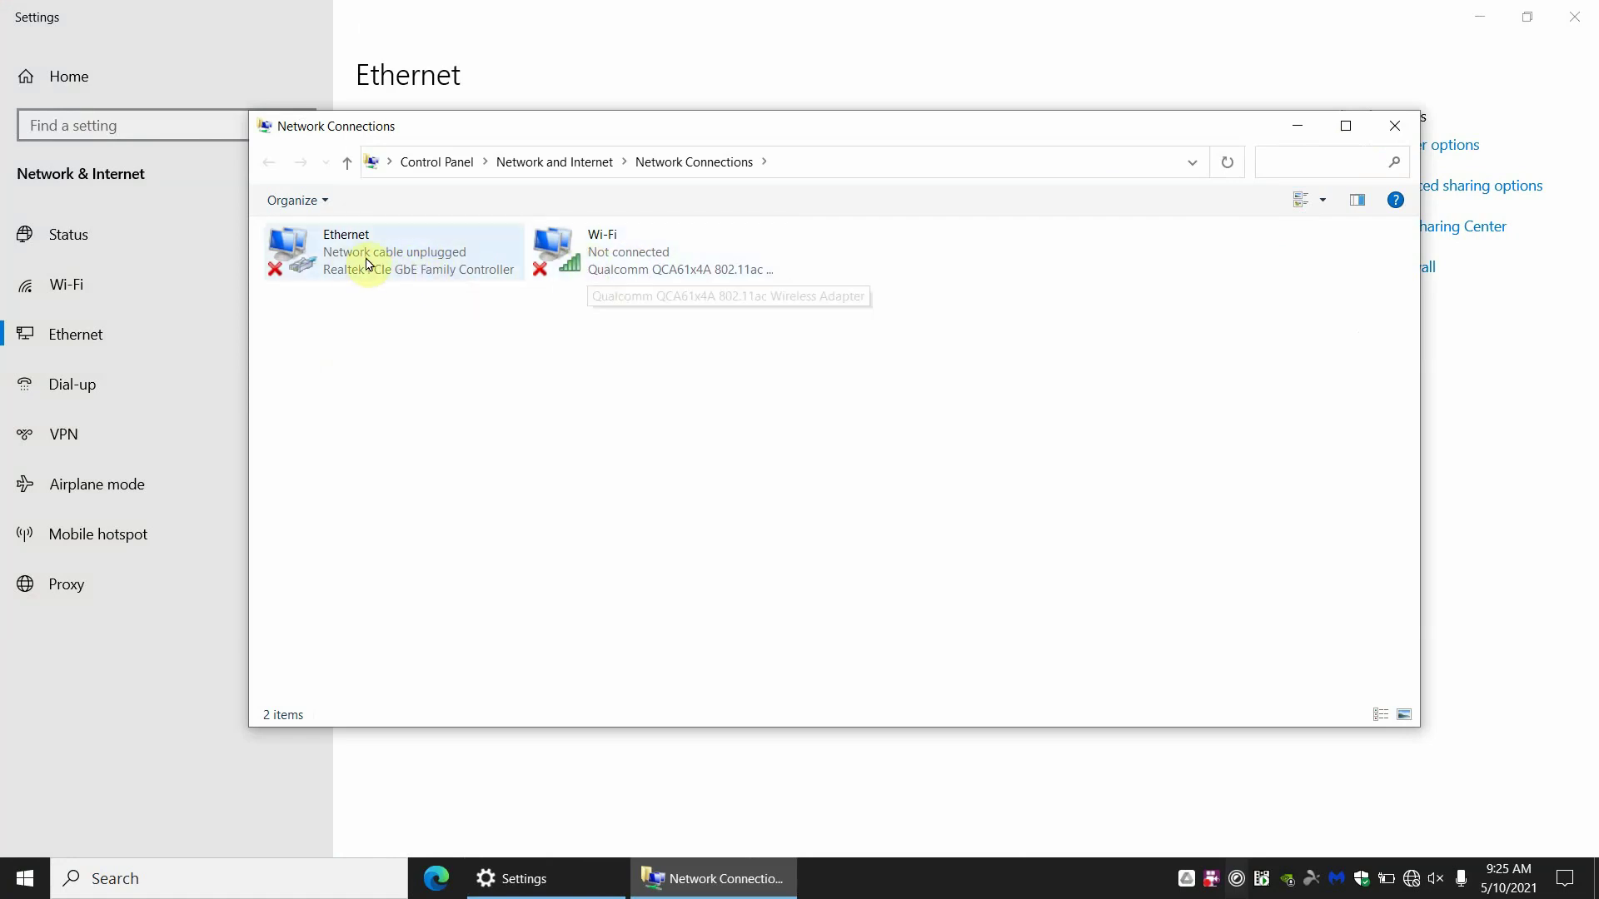
left_click(358, 265)
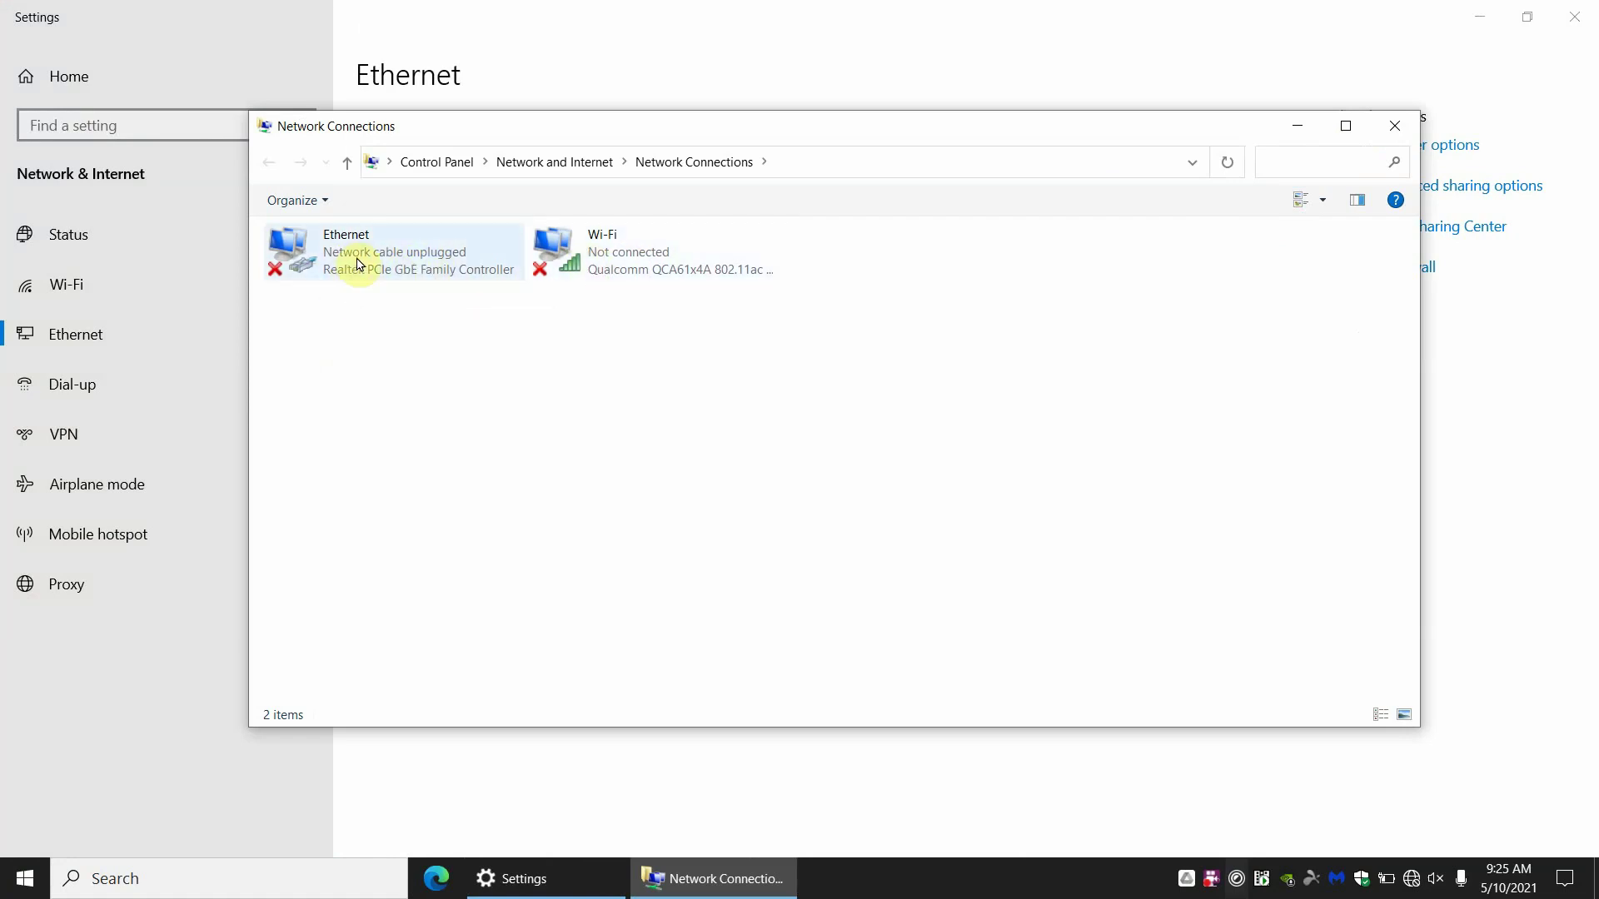
Open the Ethernet adapter's Properties and select Internet Protocol Version 4 (TCP/IPv4)
right_click(357, 265)
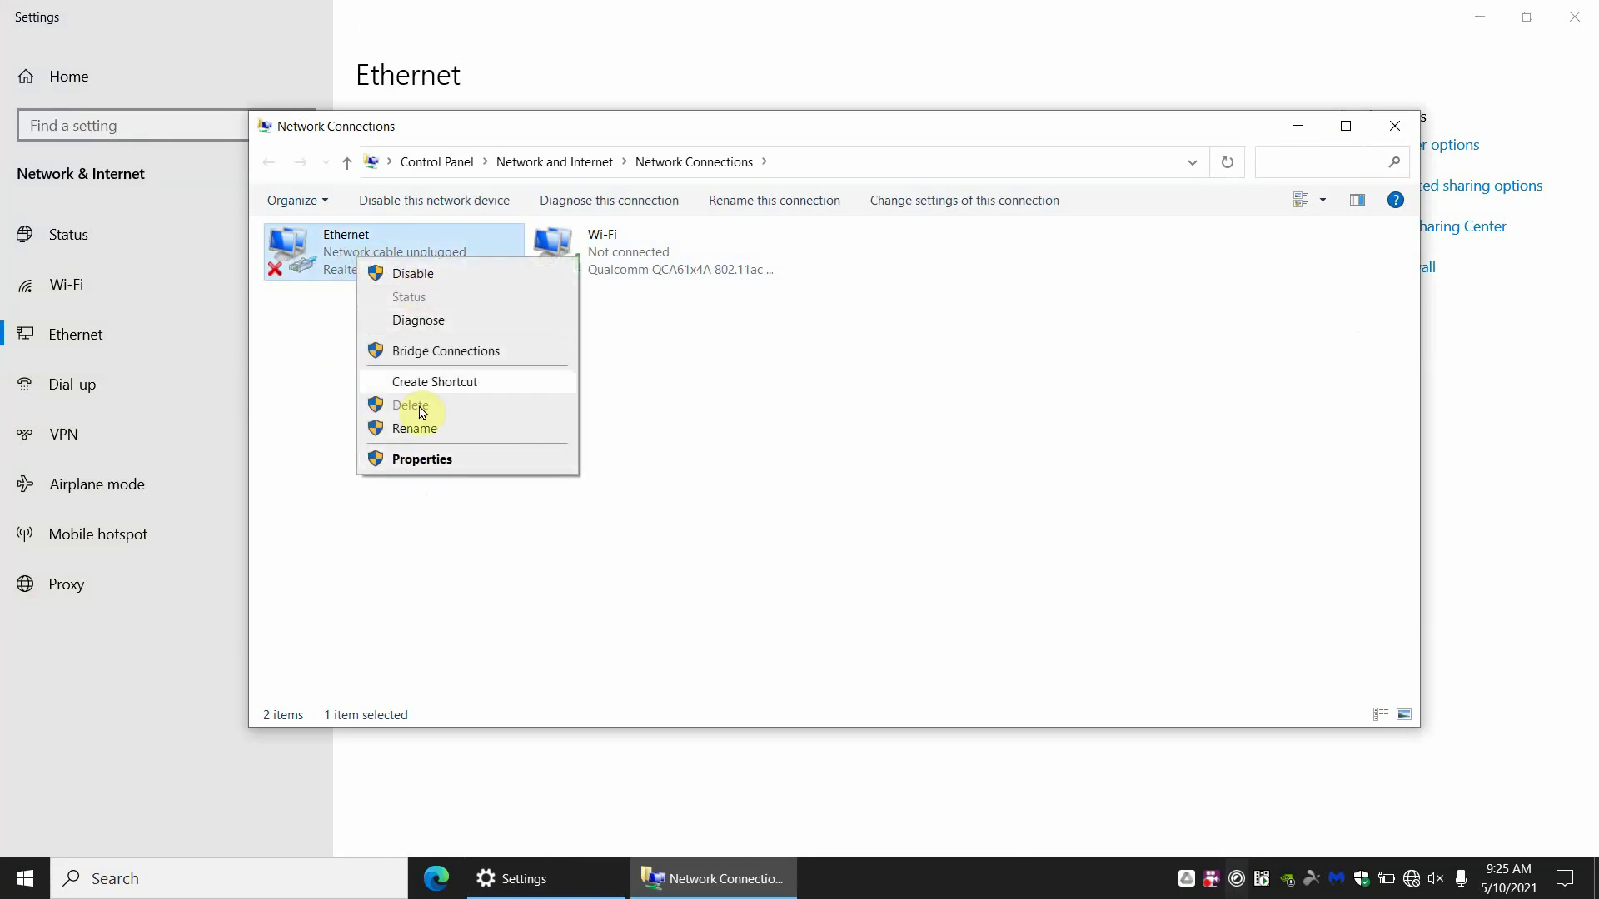
left_click(420, 460)
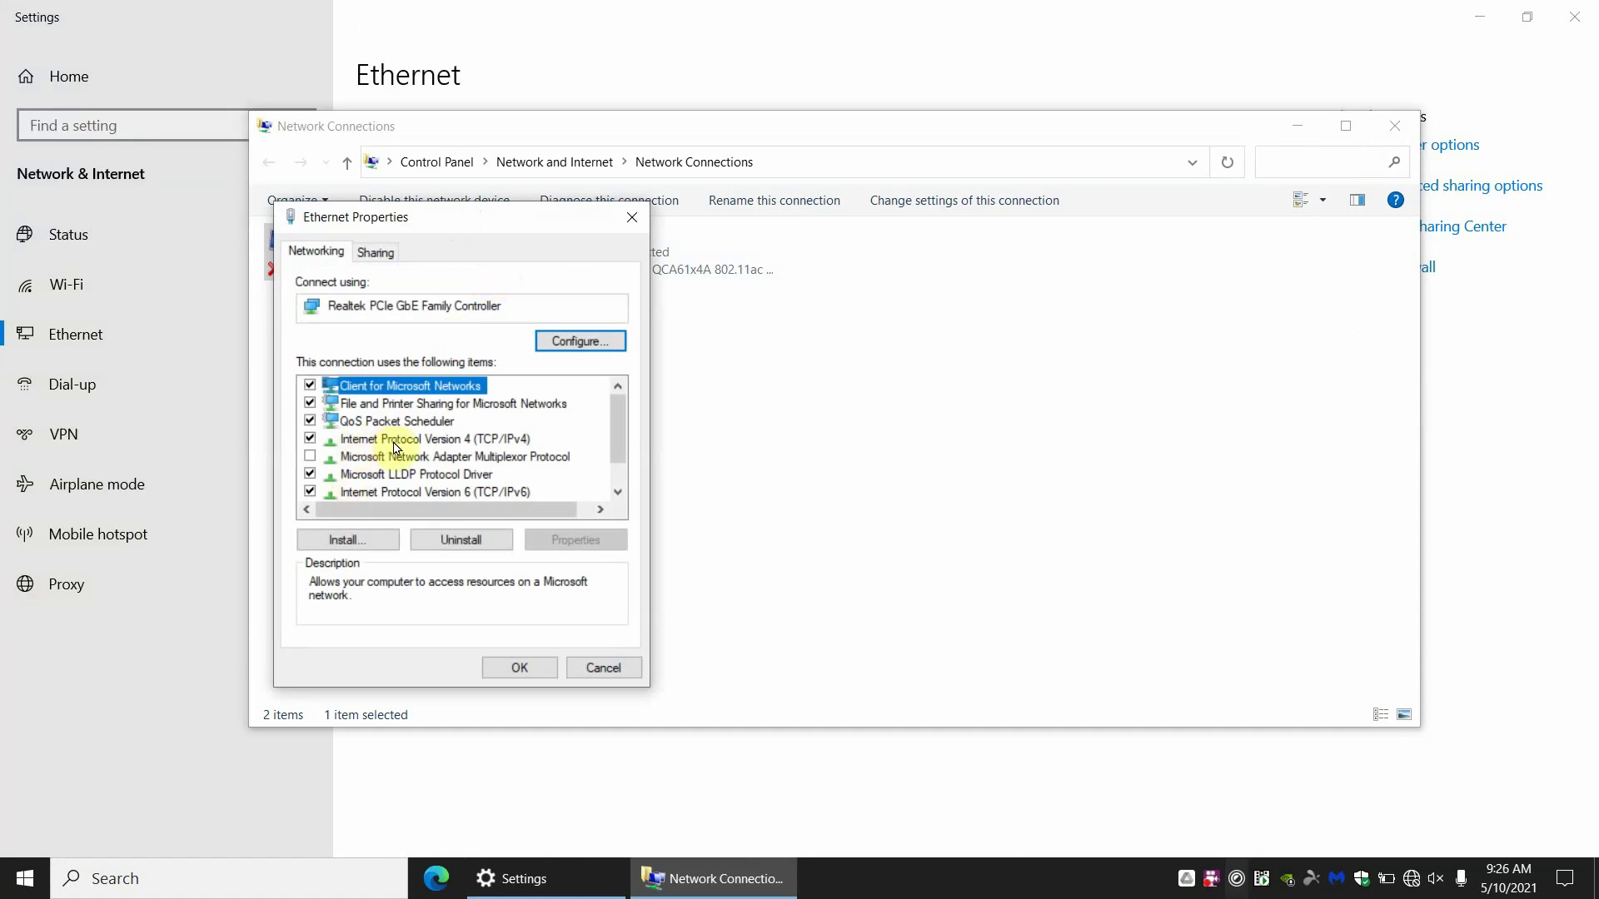
left_click(404, 439)
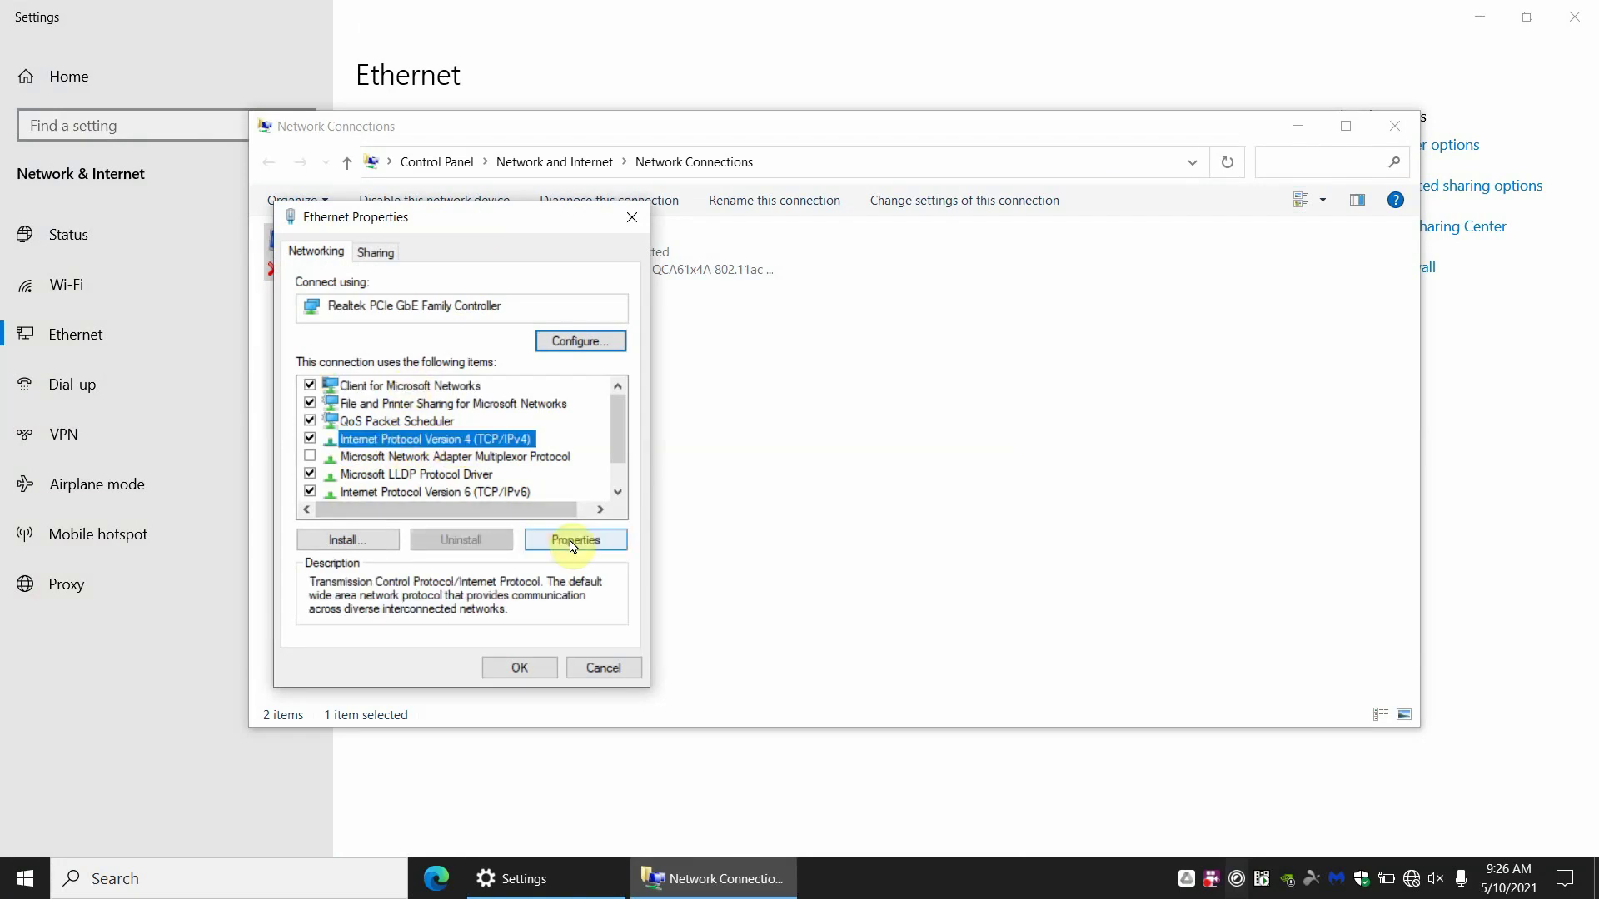
Set TCP/IPv4 to static IP 192.168.1.50 with subnet mask 255.255.255.0
left_click(571, 542)
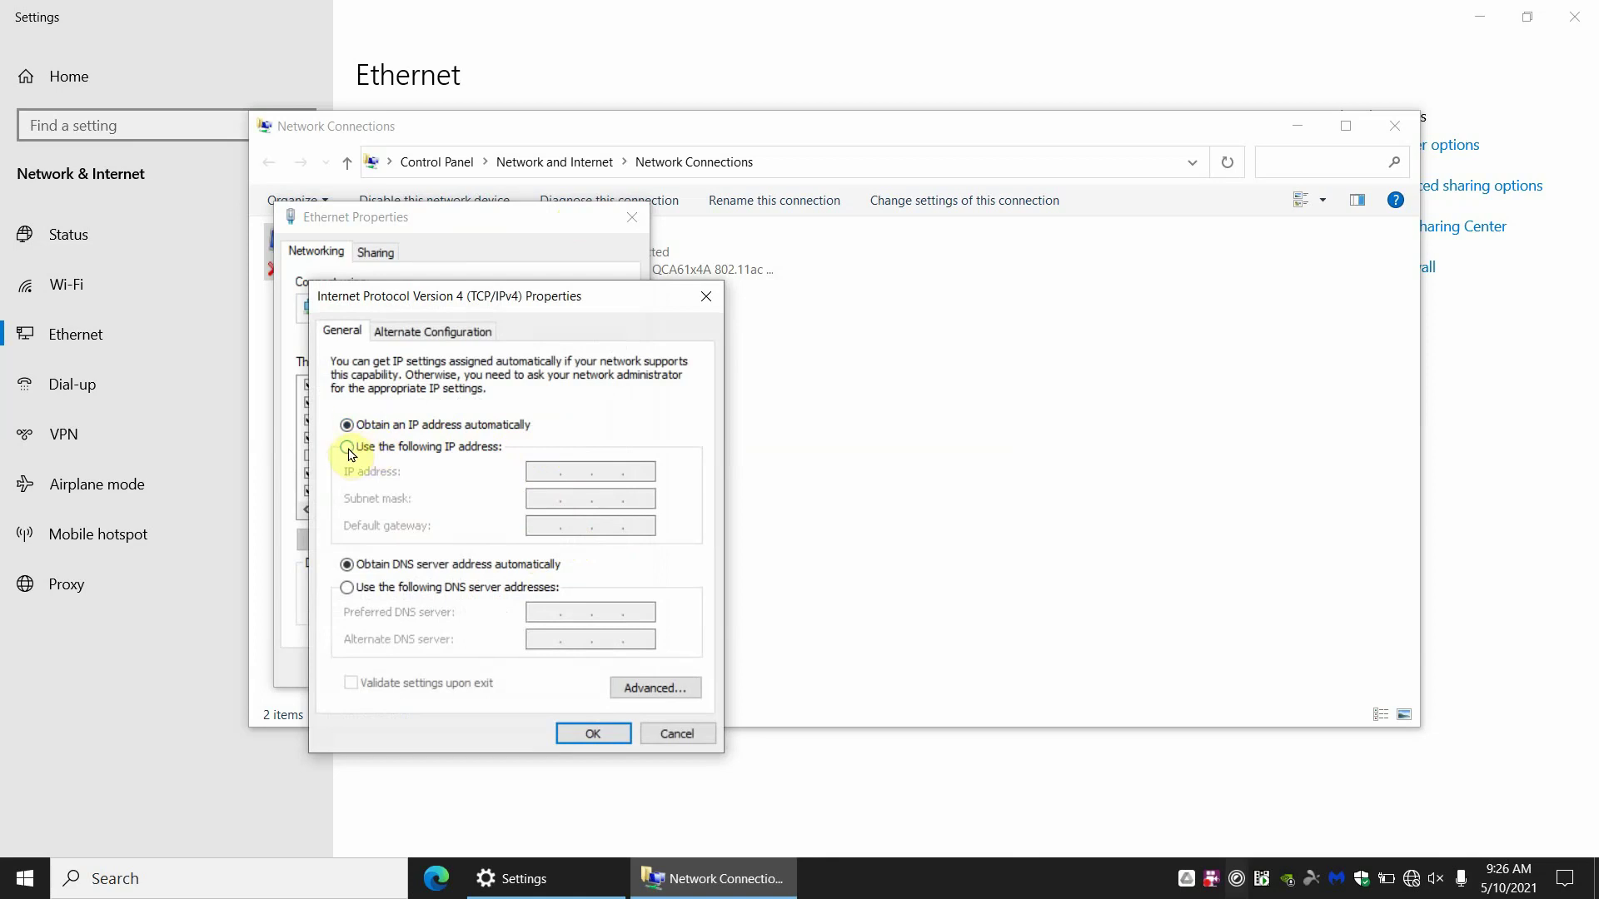
left_click(348, 447)
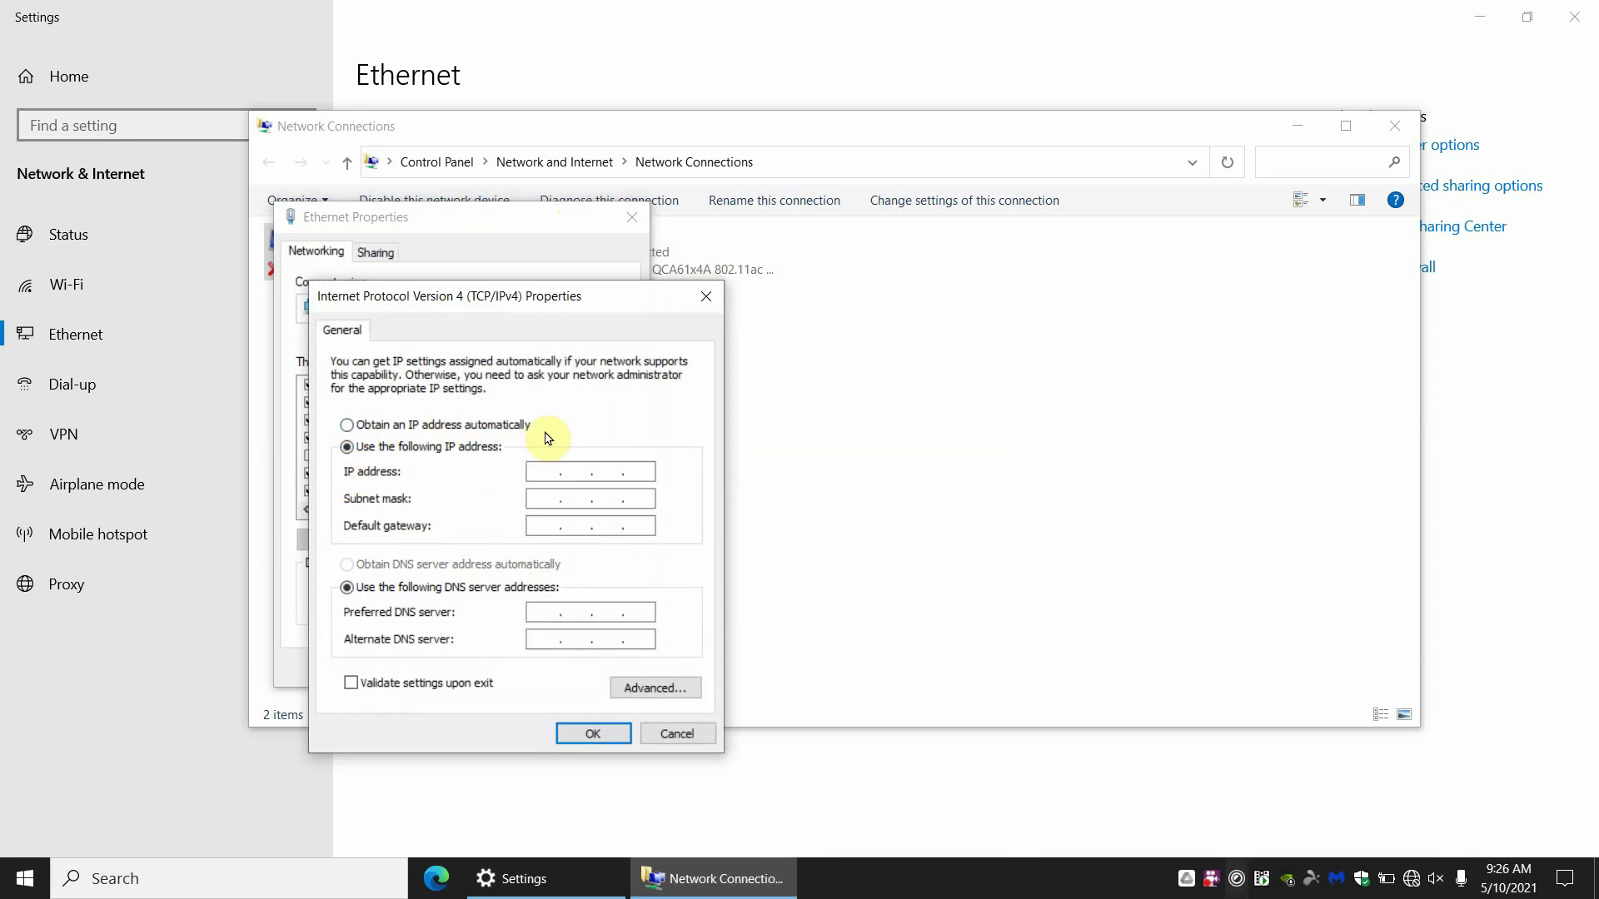
type("192 . 168 . 1 . 50")
left_click(584, 471)
left_click(585, 733)
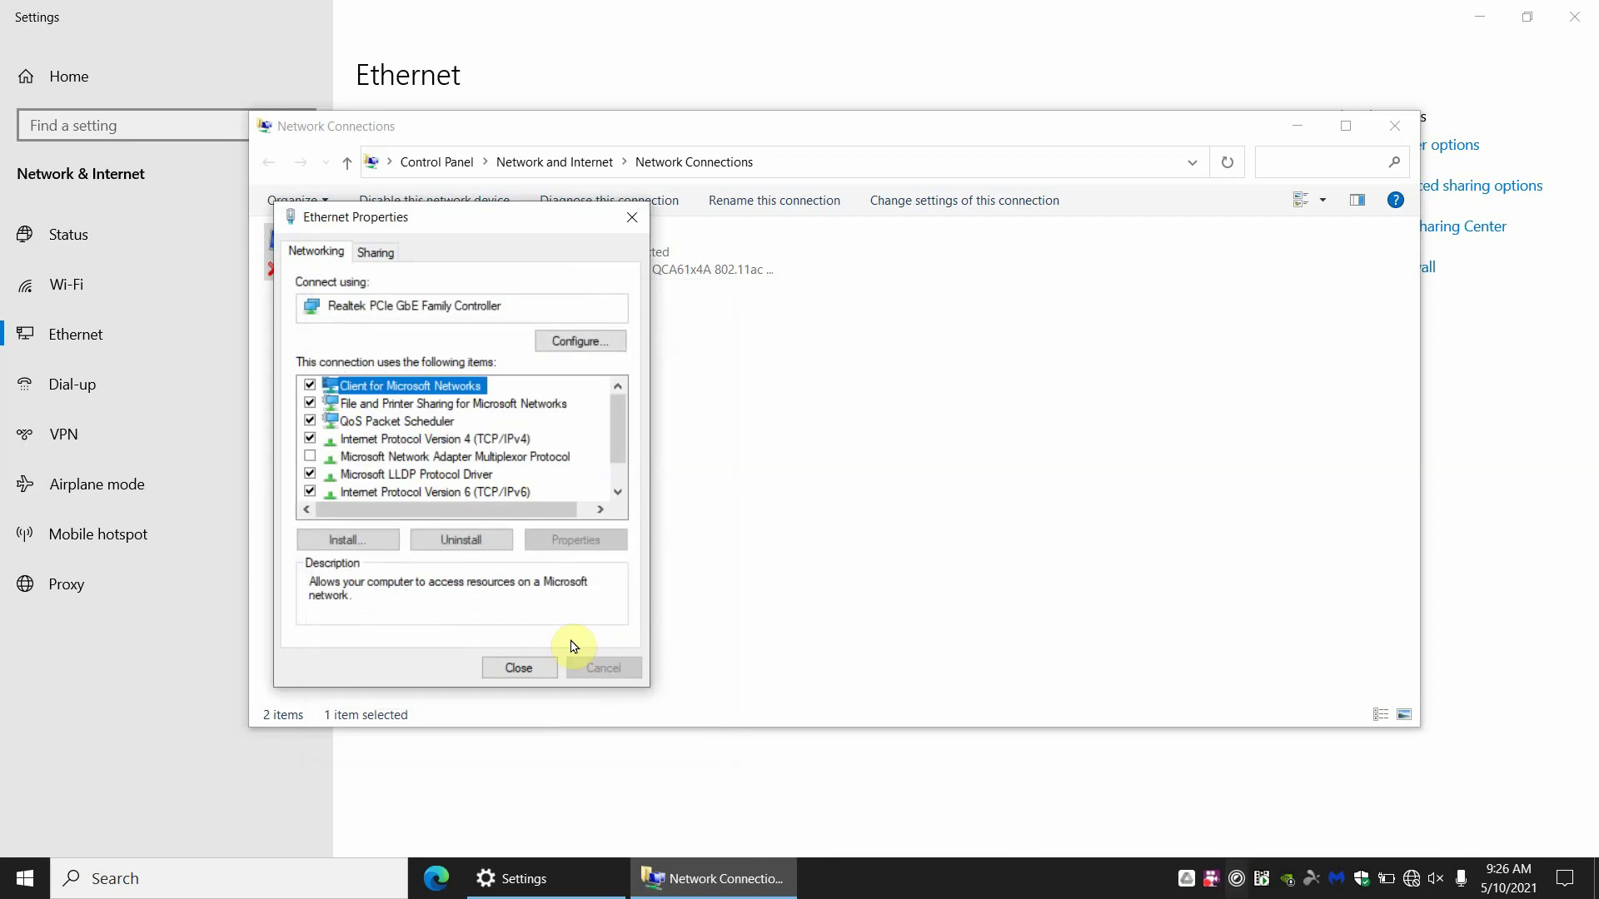
Close the Ethernet Properties dialog, returning to the Network Connections list
left_click(519, 668)
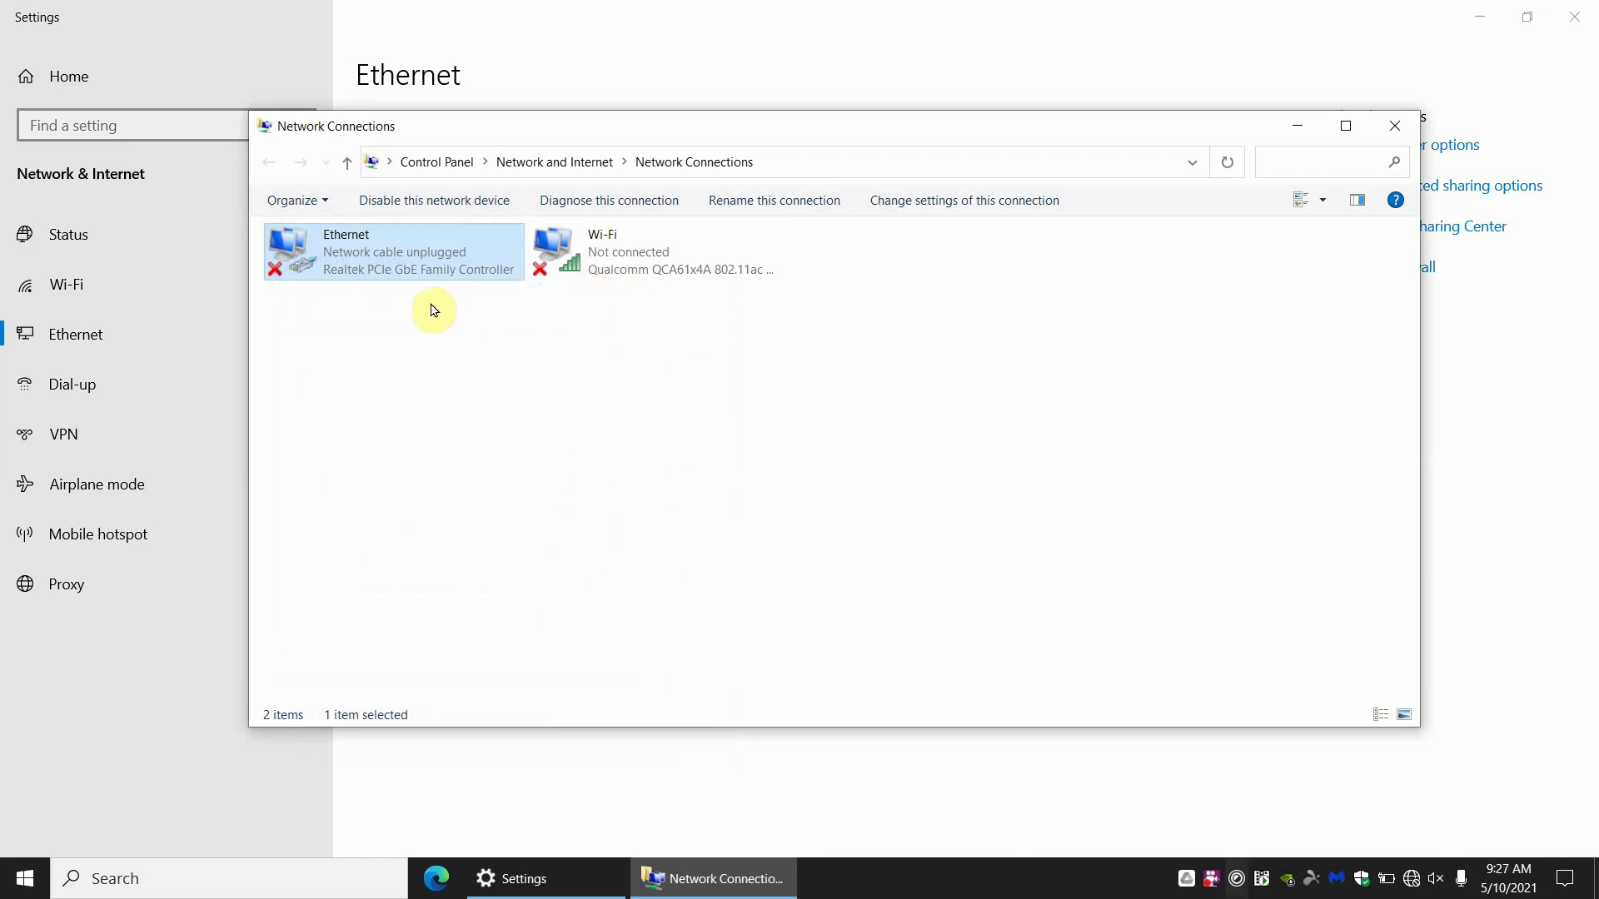
Reopen Ethernet's TCP/IPv4 properties, select Obtain an IP address automatically, and close the dialogs
right_click(357, 261)
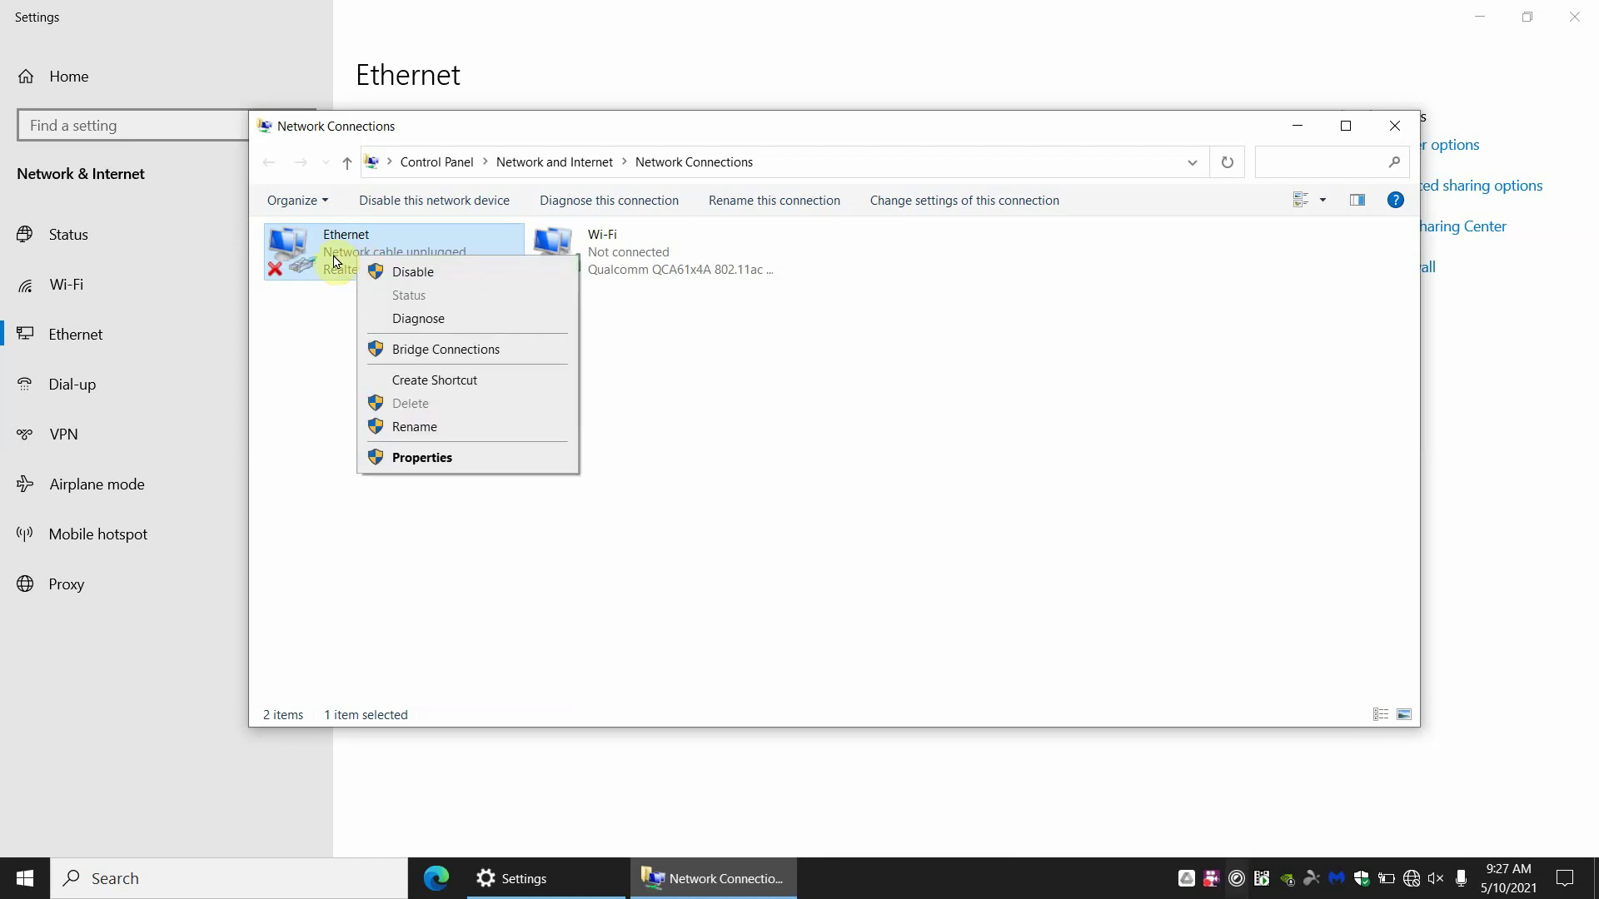
left_click(403, 456)
left_click(412, 439)
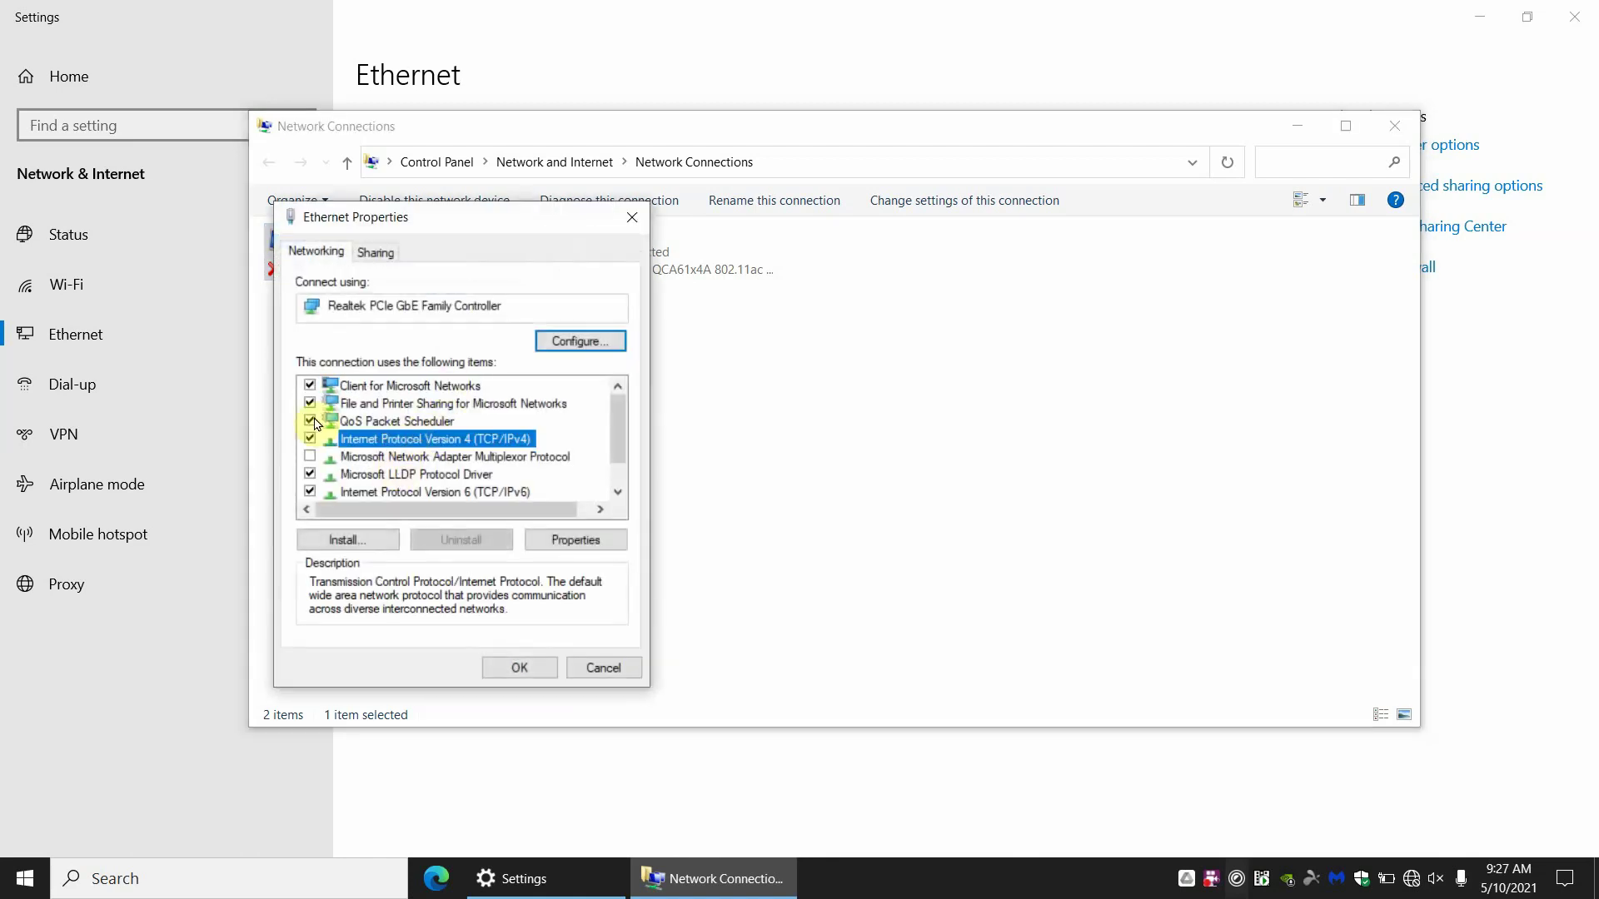
left_click(573, 542)
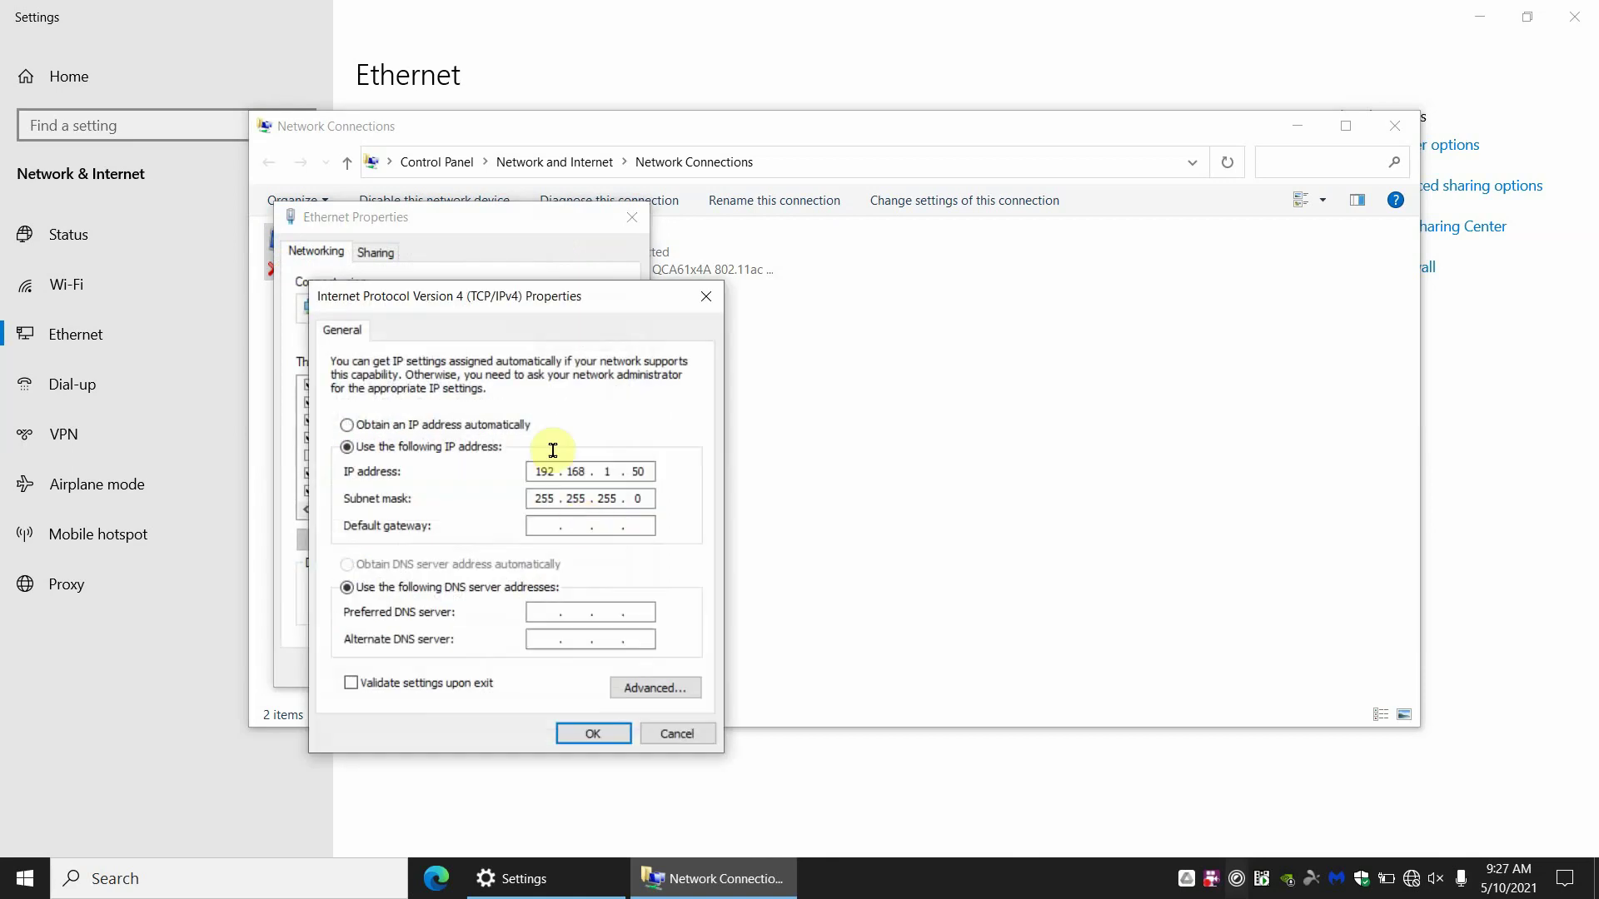
left_click(349, 427)
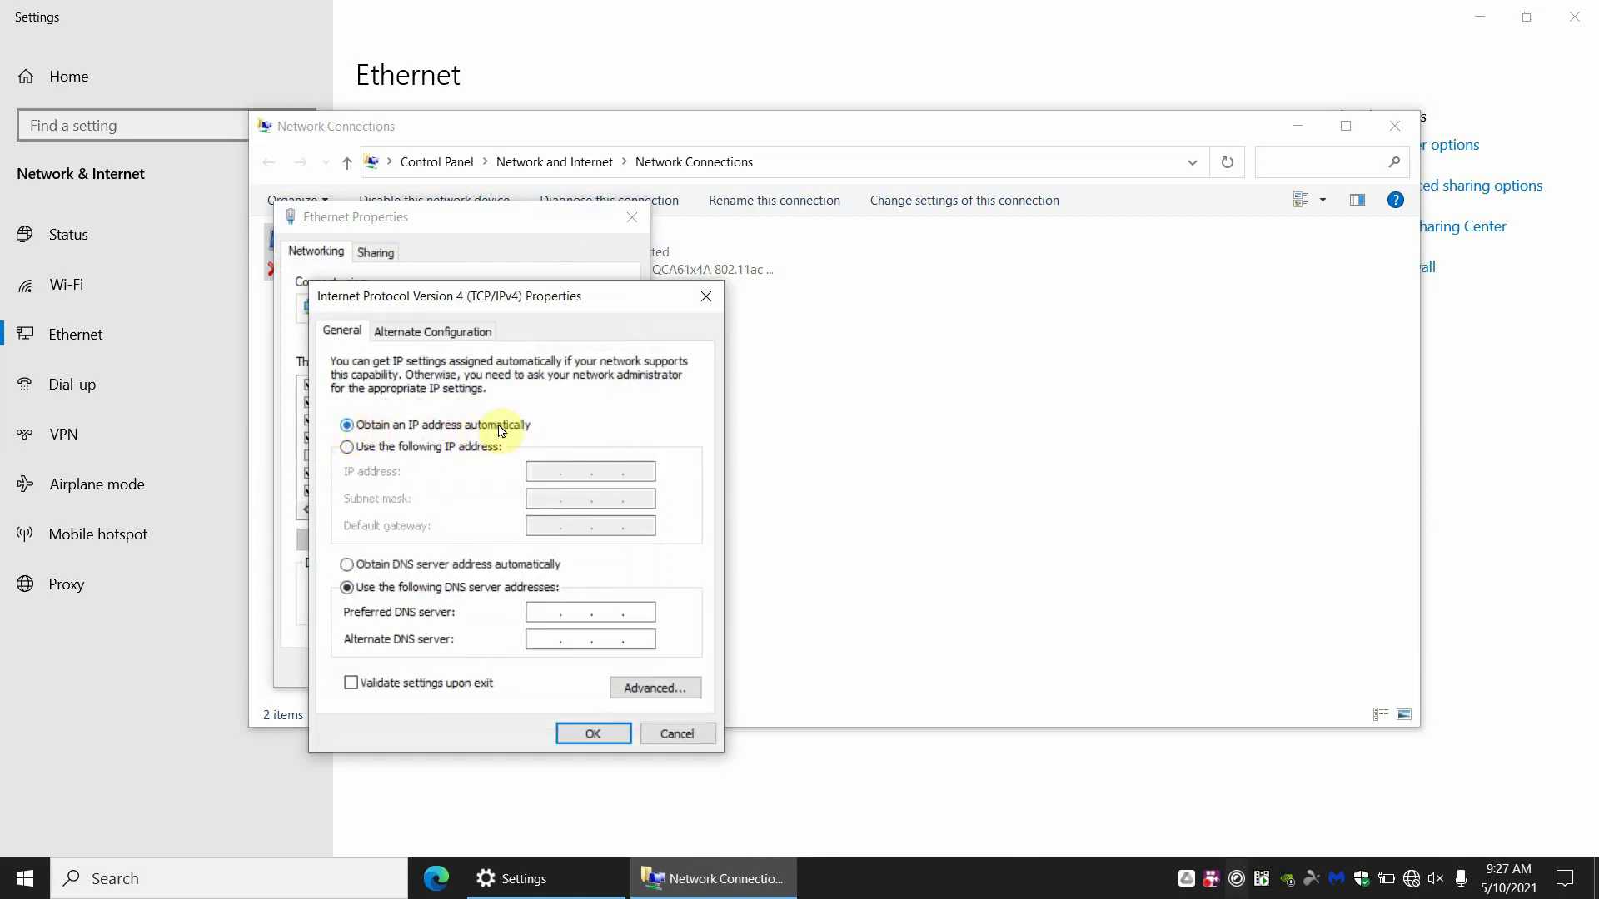
left_click(585, 733)
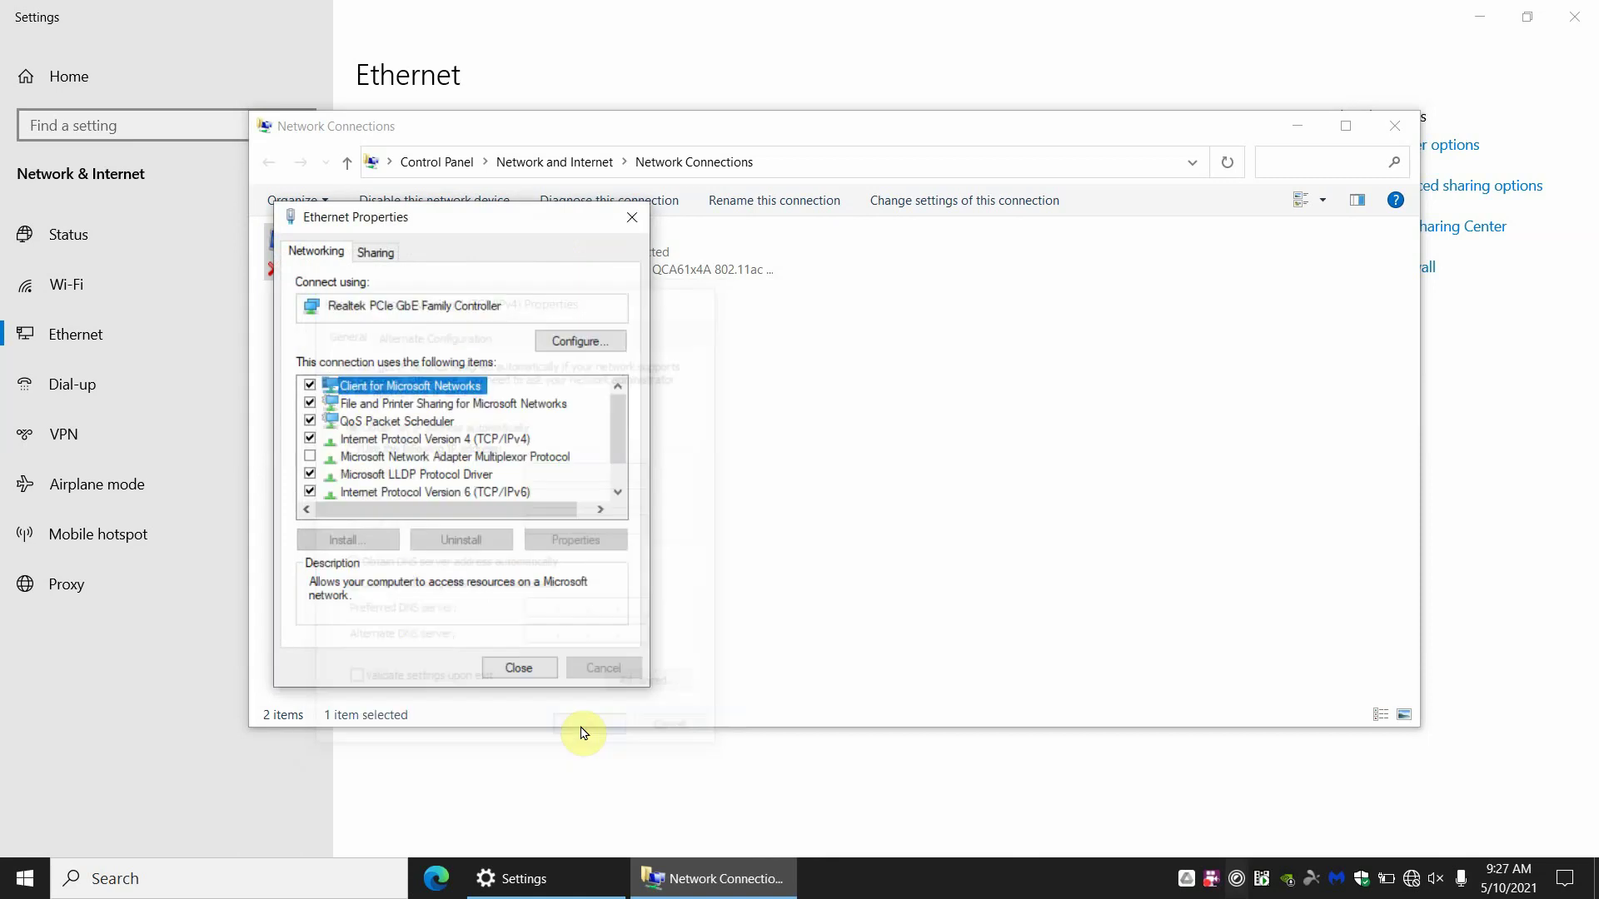
left_click(519, 664)
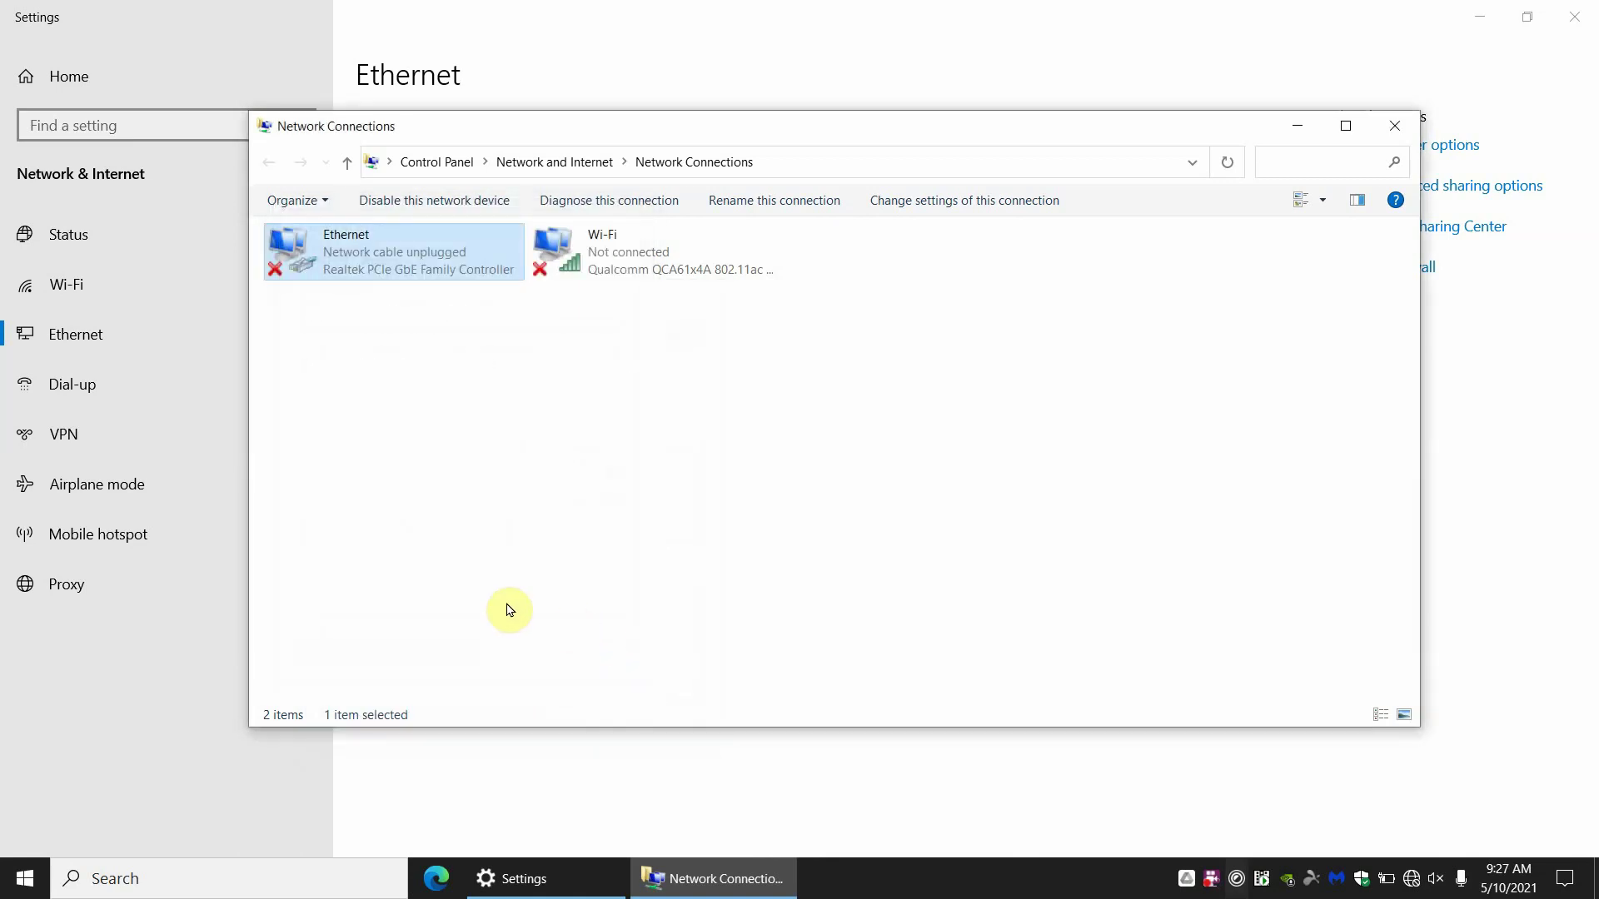